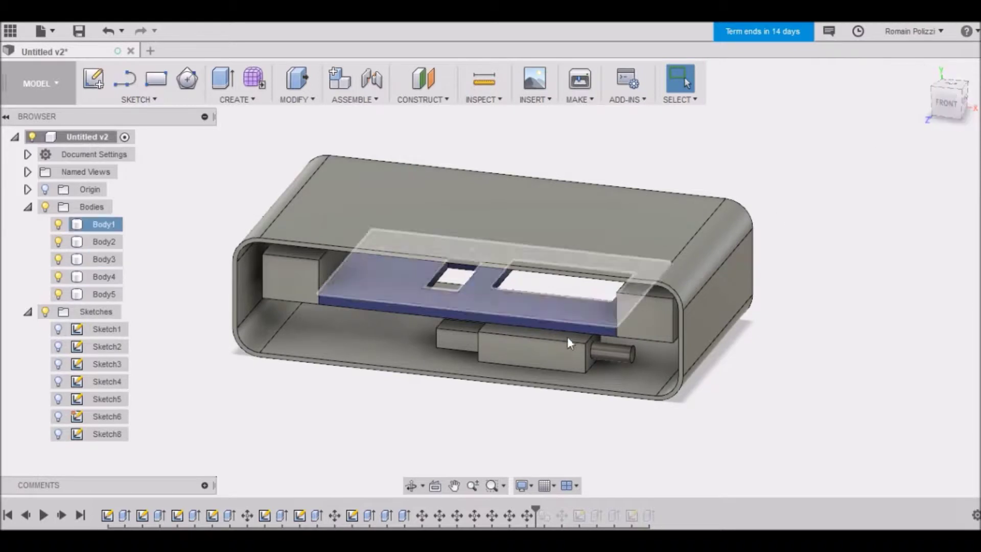
Examine the perforated plate and the enclosure's inner floor from the top and front, selecting their faces for reference.
left_click(527, 309)
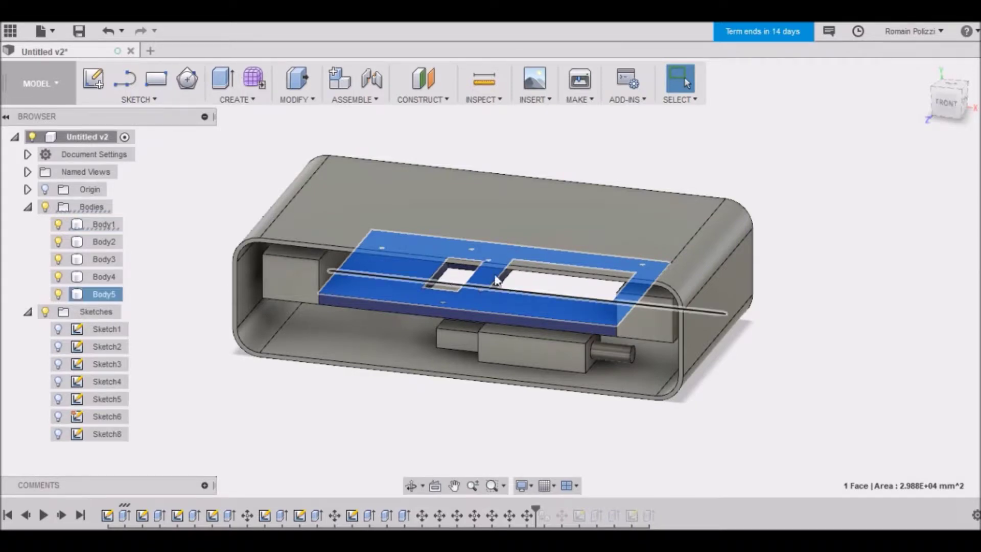
left_click(951, 84)
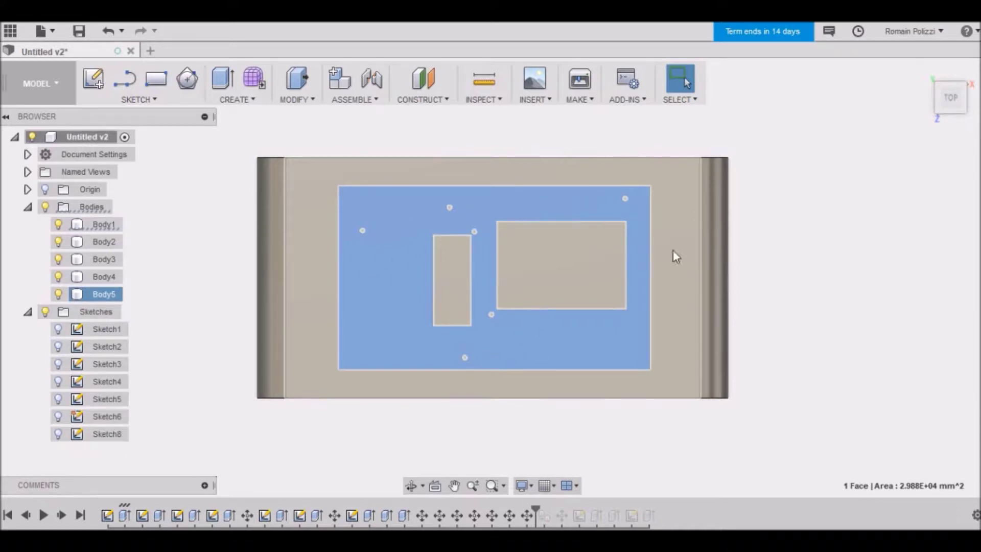
mouse_move(951, 102)
left_mouse_down()
mouse_move(952, 91)
mouse_move(947, 99)
left_mouse_up()
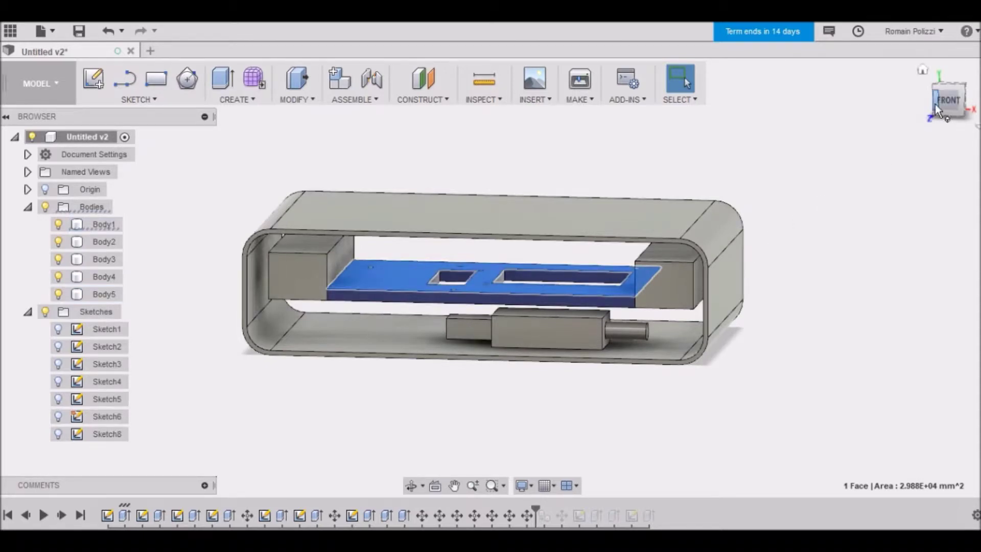
left_click_drag(947, 104, 958, 110)
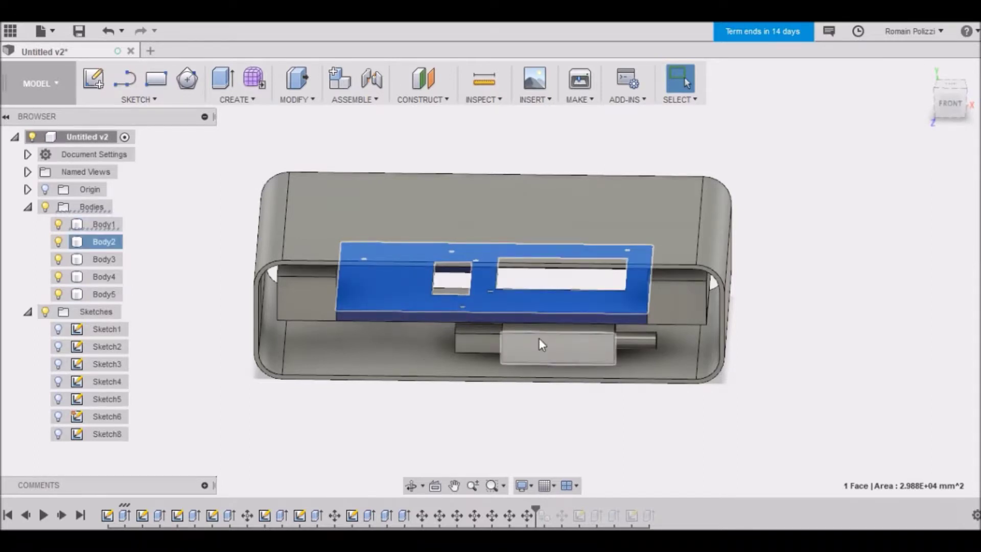
left_click(450, 374)
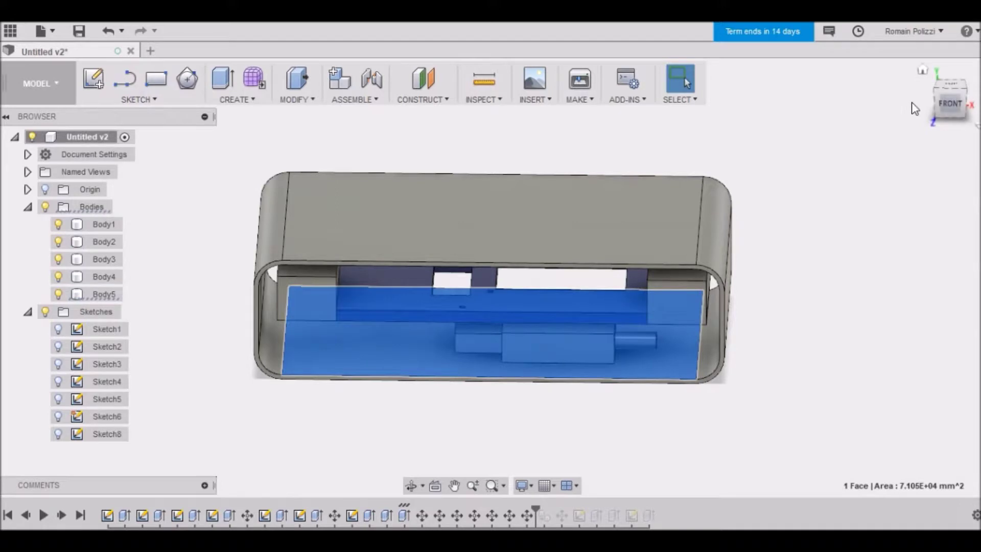
left_click(950, 103)
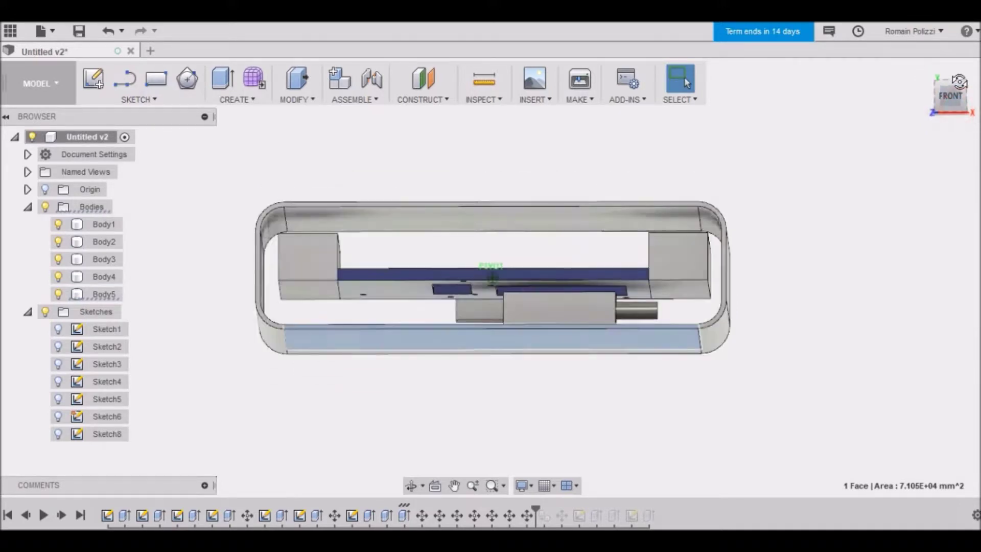
left_click_drag(963, 82, 959, 97)
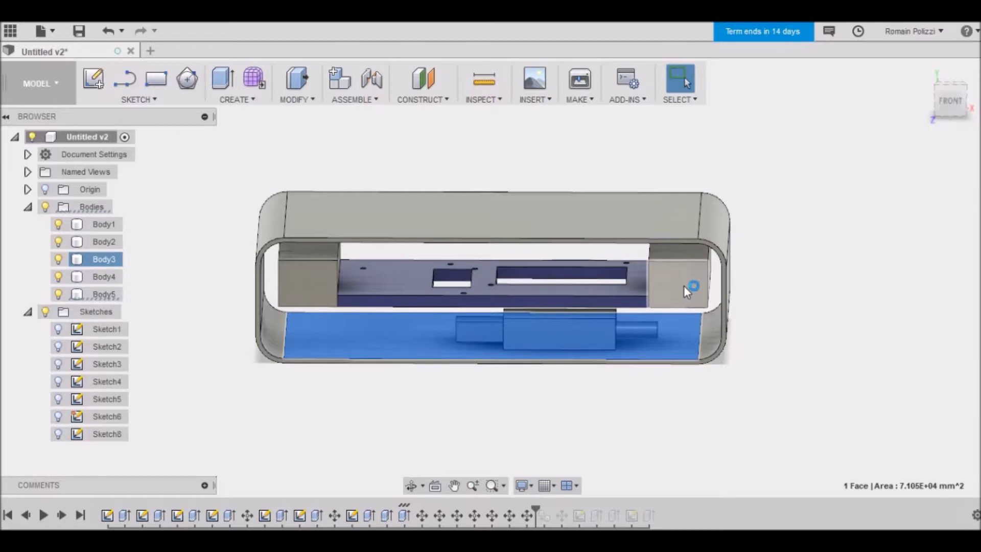
left_click(475, 400)
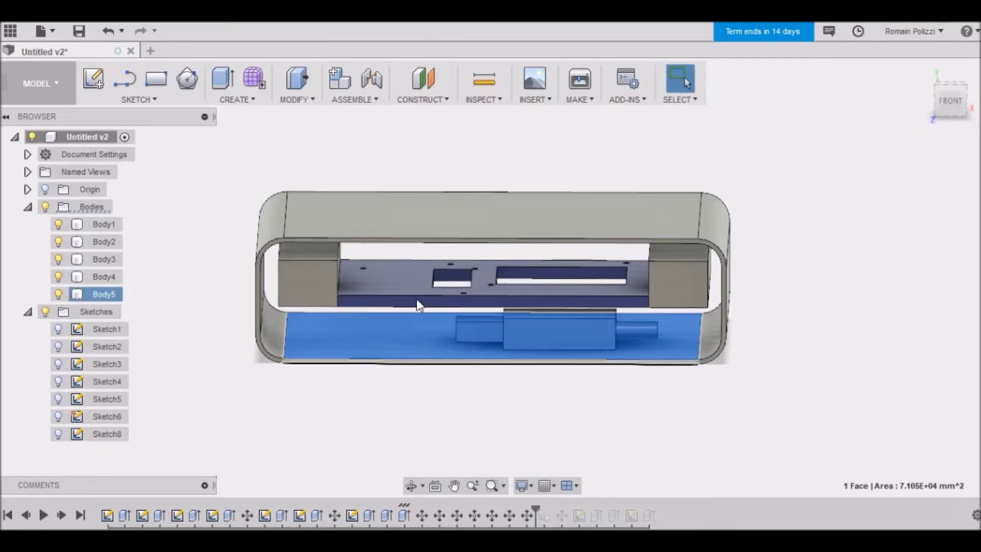
left_click(406, 286)
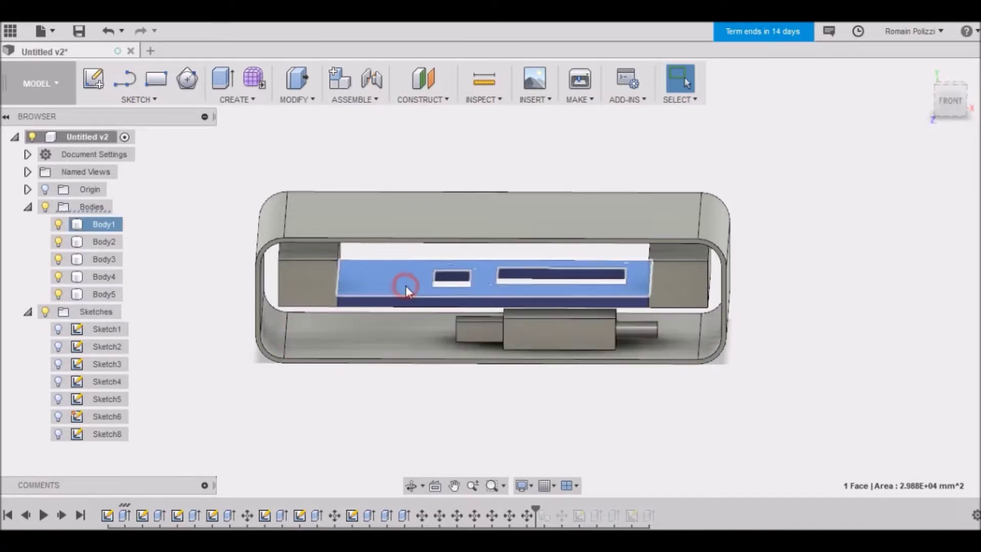
Roll the timeline forward two features and show Body6 beside the enclosure in the home view.
left_click(63, 514)
left_click(64, 514)
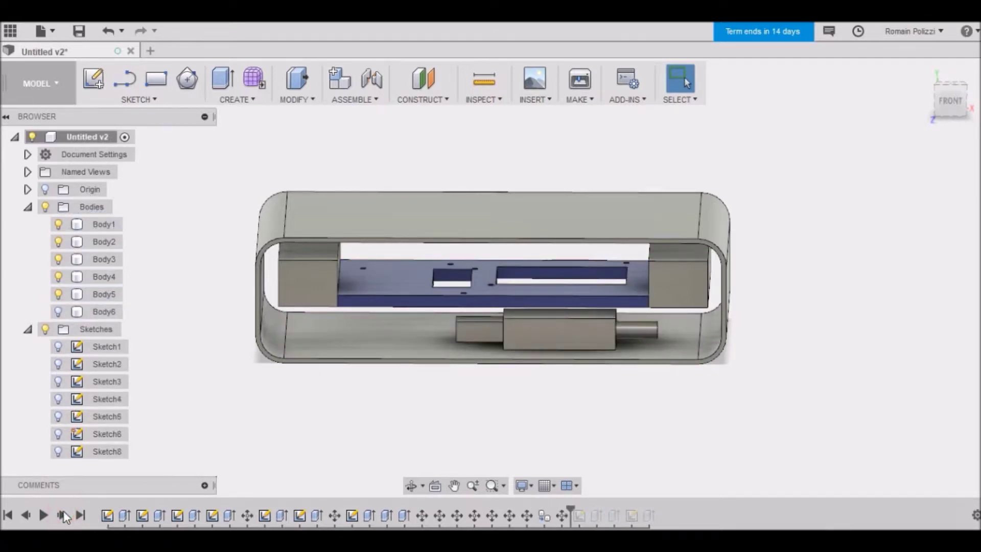
left_click(67, 313)
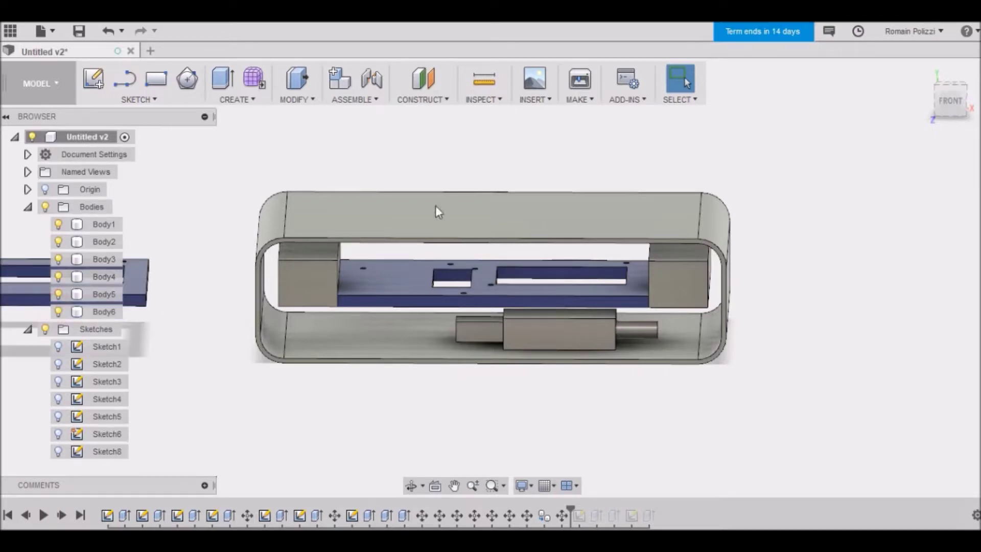
left_click(923, 69)
left_click(317, 169)
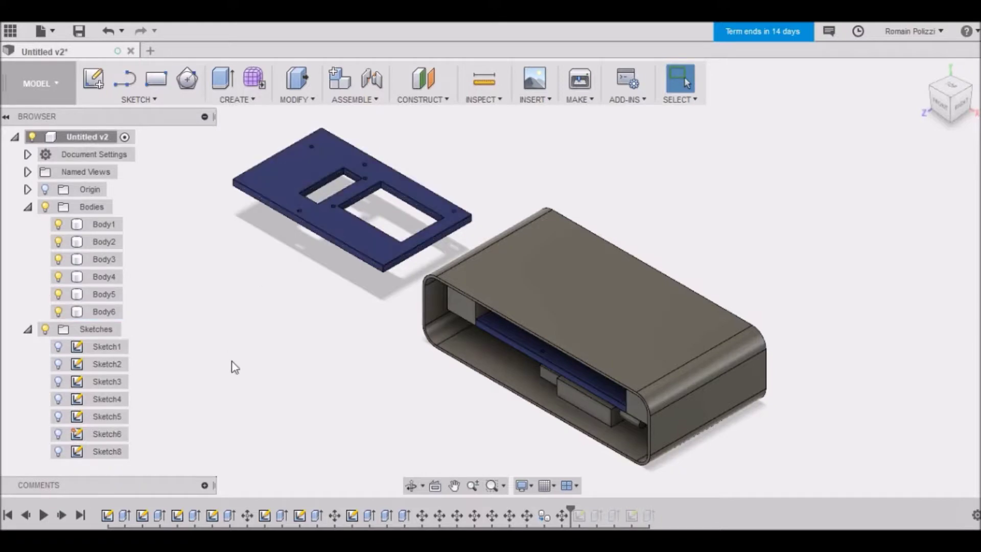
Roll the timeline forward to the plate outline sketch seen from below, show Sketch9 and hide Body6.
mouse_move(946, 102)
left_mouse_down()
mouse_move(957, 110)
mouse_move(973, 100)
mouse_move(963, 66)
mouse_move(939, 106)
mouse_move(950, 65)
left_mouse_up()
left_click(350, 260)
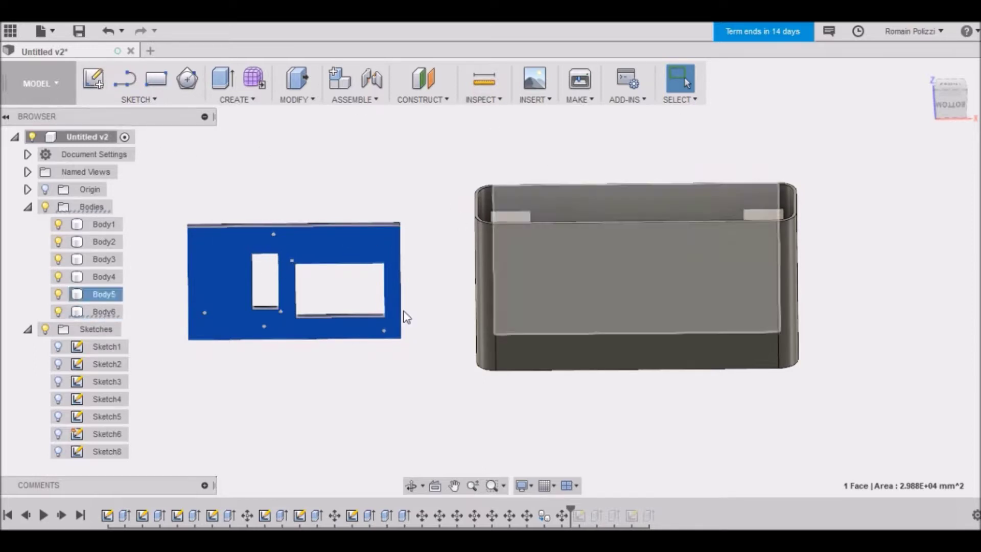
left_click(62, 516)
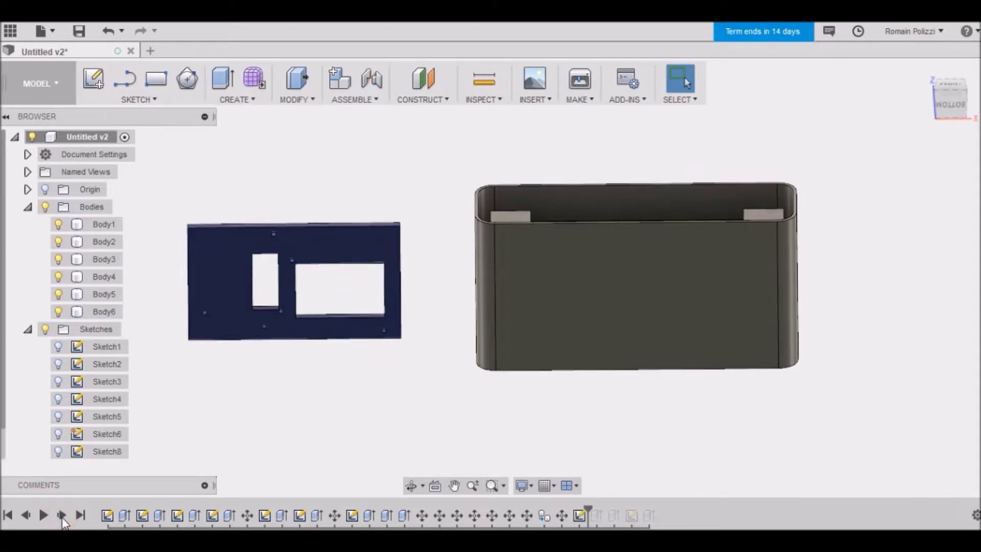
left_click(59, 452)
left_click(58, 294)
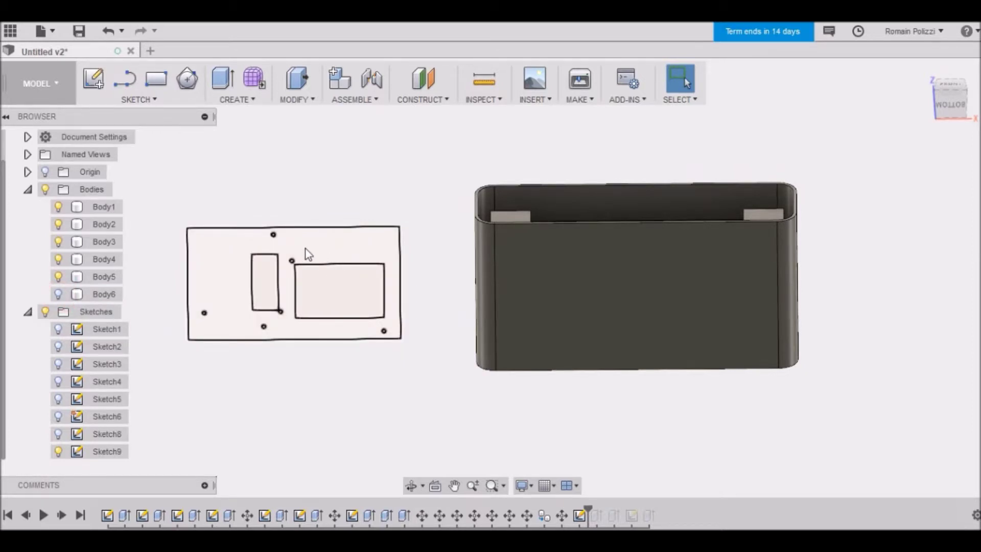
Roll the timeline forward through the two extrusions that follow Sketch9 to produce the pins at the plate's hole positions.
scroll(315, 250, "up", 10)
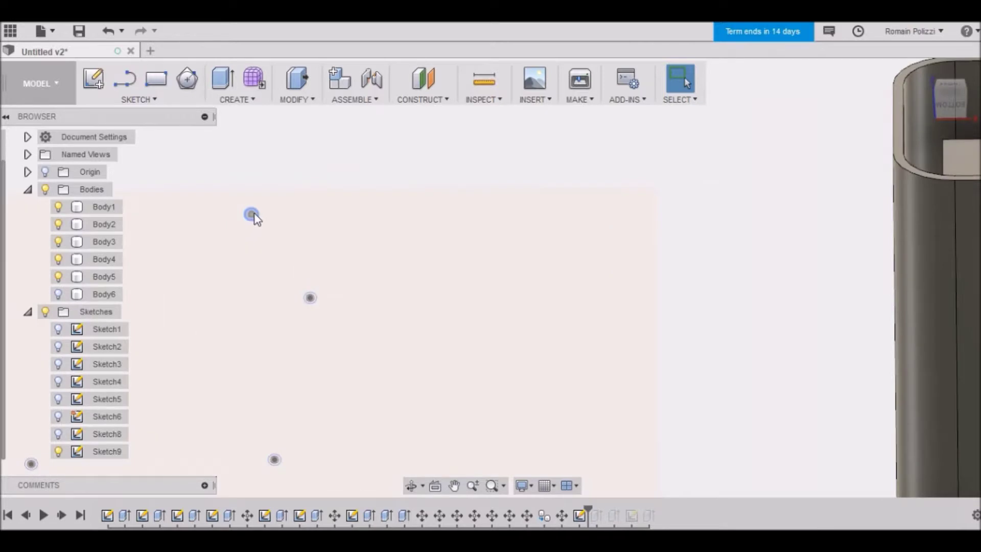
middle_click_drag(287, 440, 384, 317)
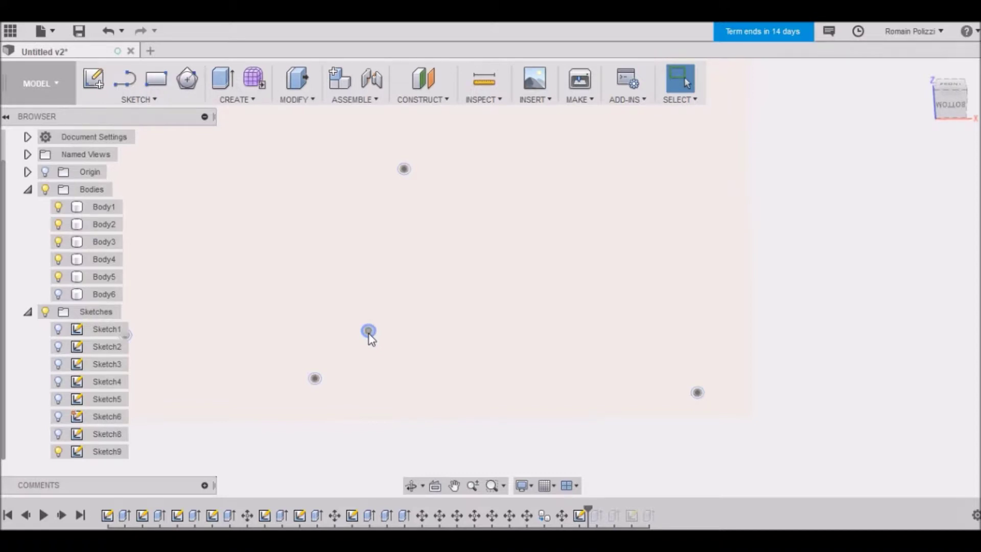
mouse_move(394, 282)
middle_mouse_down()
mouse_move(563, 332)
mouse_move(534, 256)
middle_mouse_up()
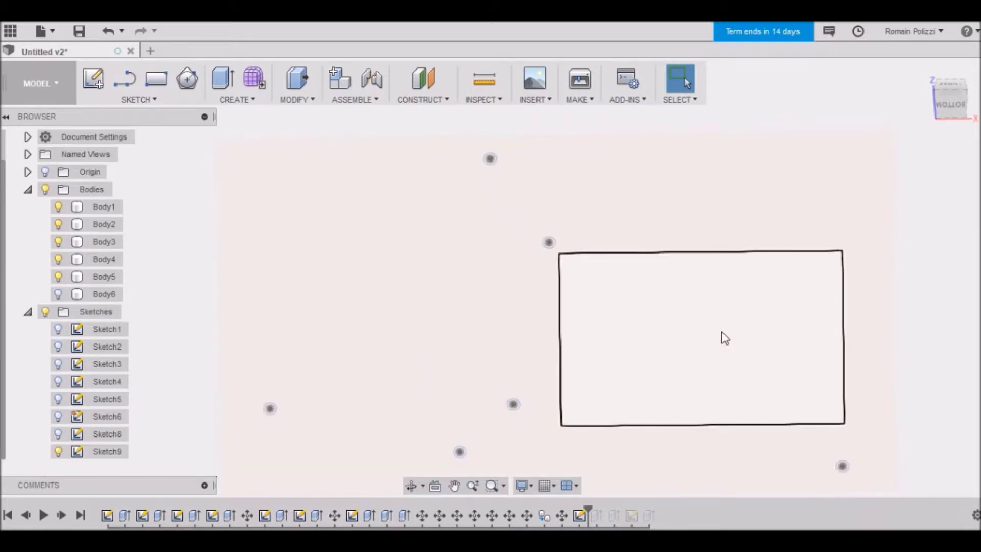
mouse_move(541, 364)
middle_mouse_down()
mouse_move(499, 305)
mouse_move(507, 337)
middle_mouse_up()
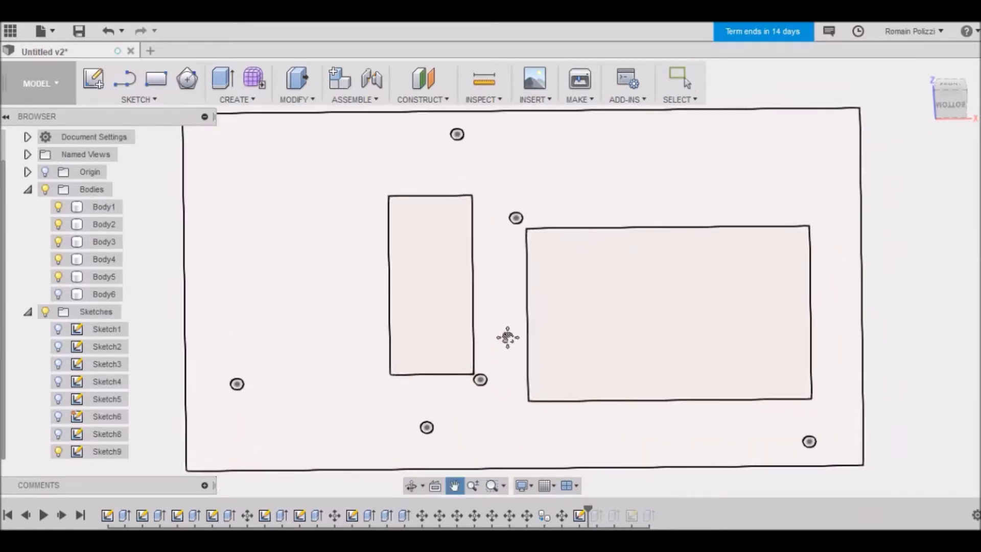
key("Escape")
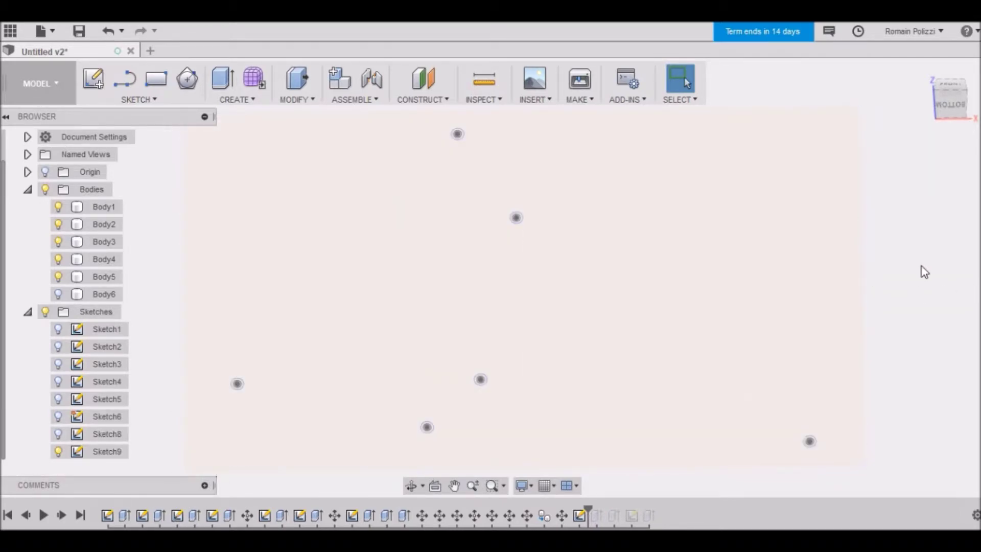
left_click(62, 519)
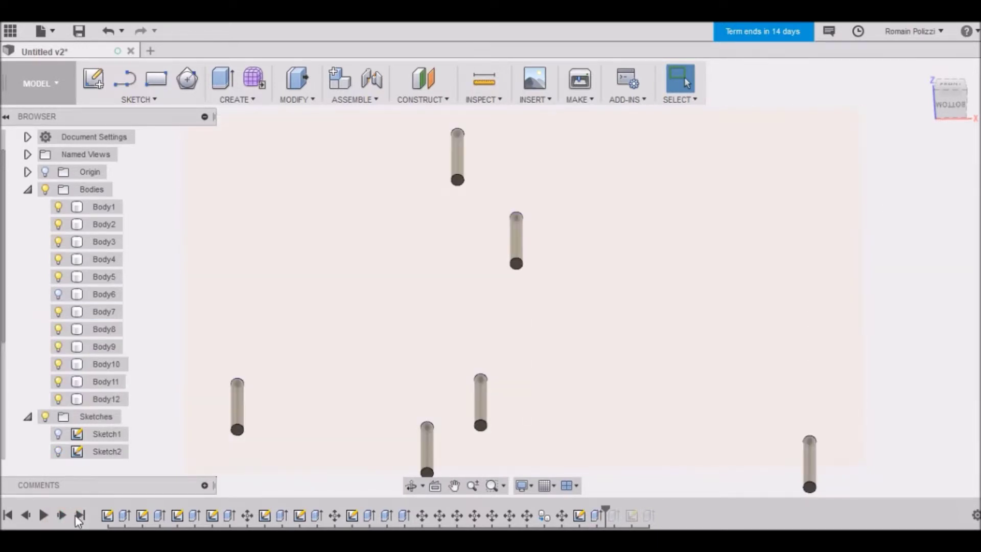
left_click(62, 516)
Examine the six extruded pins and their positions relative to the plate outline from below.
middle_click_drag(695, 274, 777, 419, "shift")
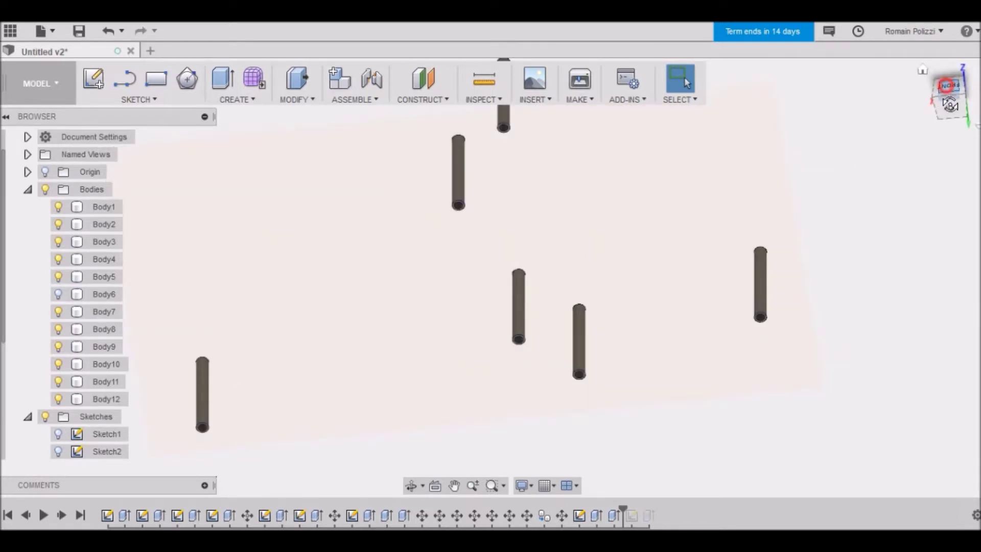
left_click(949, 98)
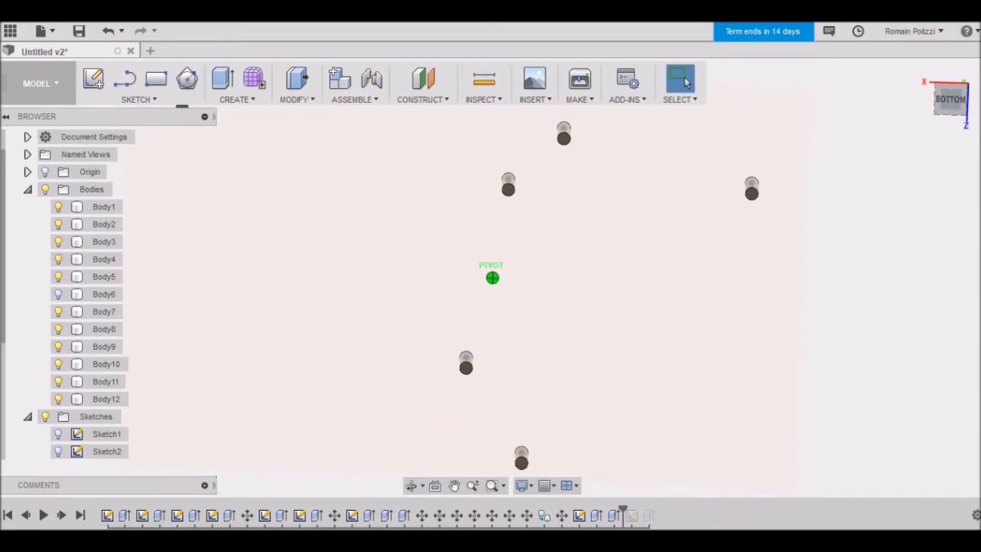
middle_click_drag(799, 109, 737, 163, "shift")
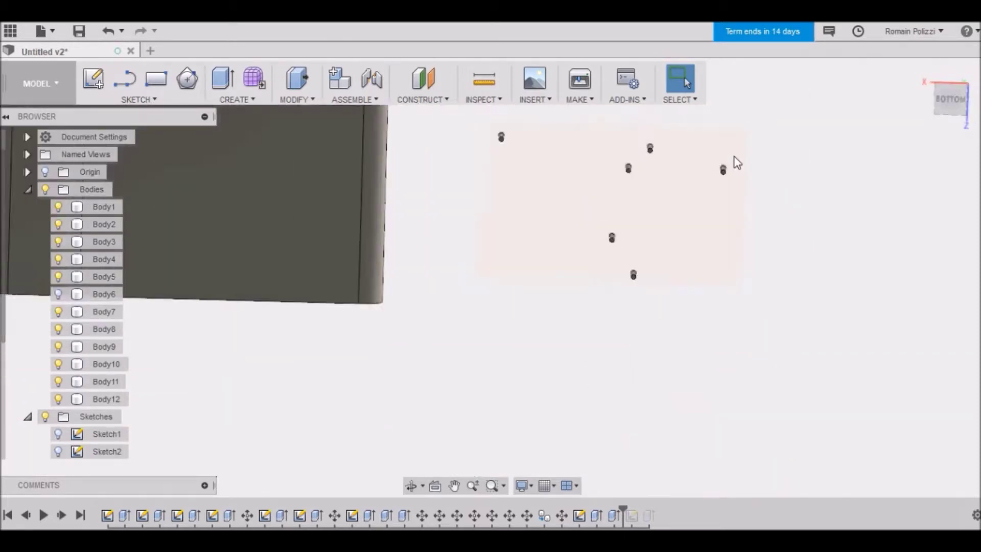
scroll(738, 162, "up", 3)
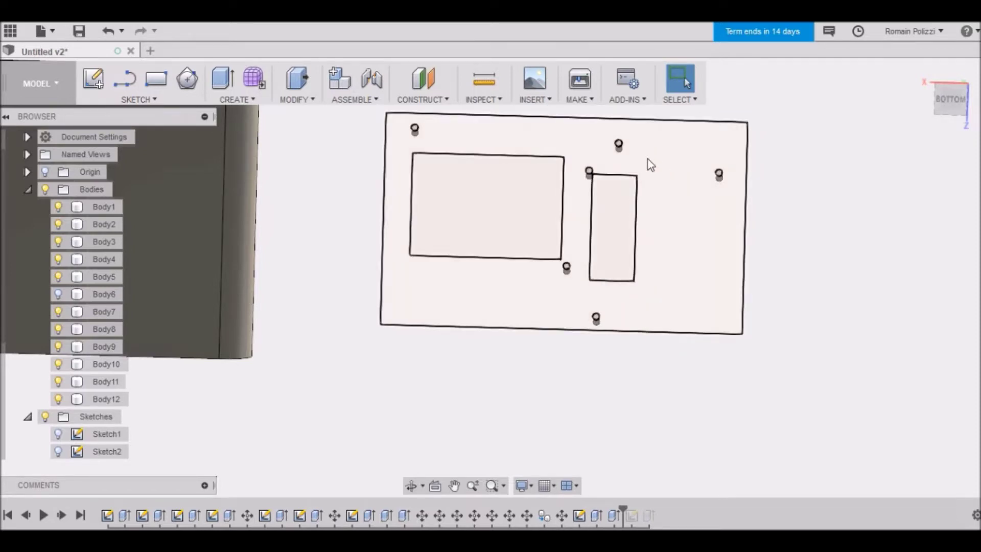
left_click(720, 183)
left_click(725, 176)
left_click_drag(785, 394, 545, 118)
left_click(857, 159)
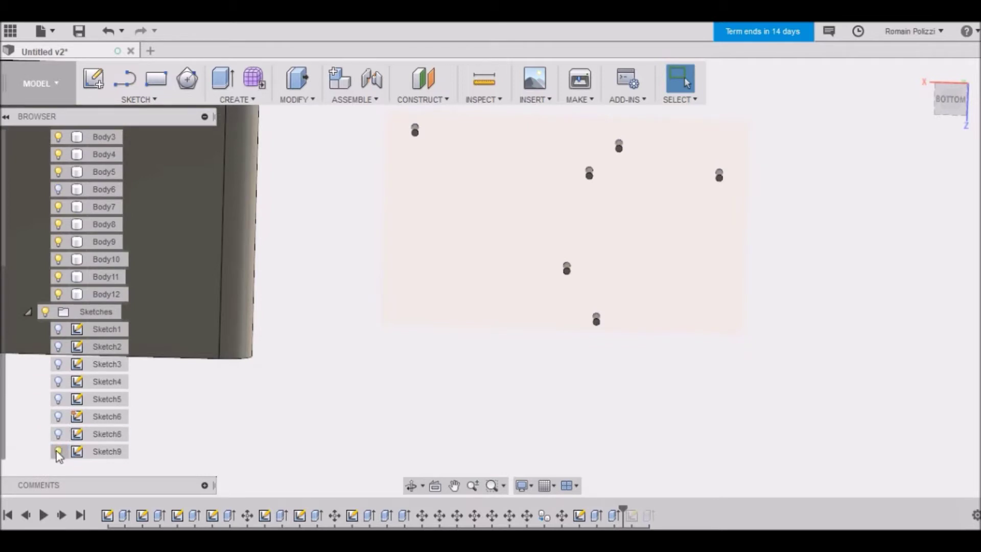
Hide Sketch9 and select the circular end face of the Body10 pin to inspect it.
left_click(58, 451)
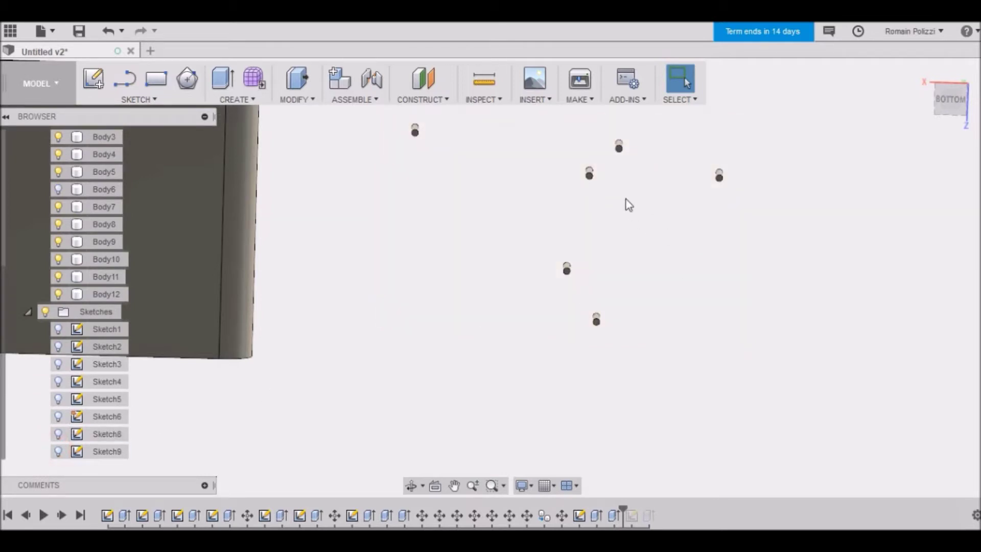
scroll(574, 175, "up", 5)
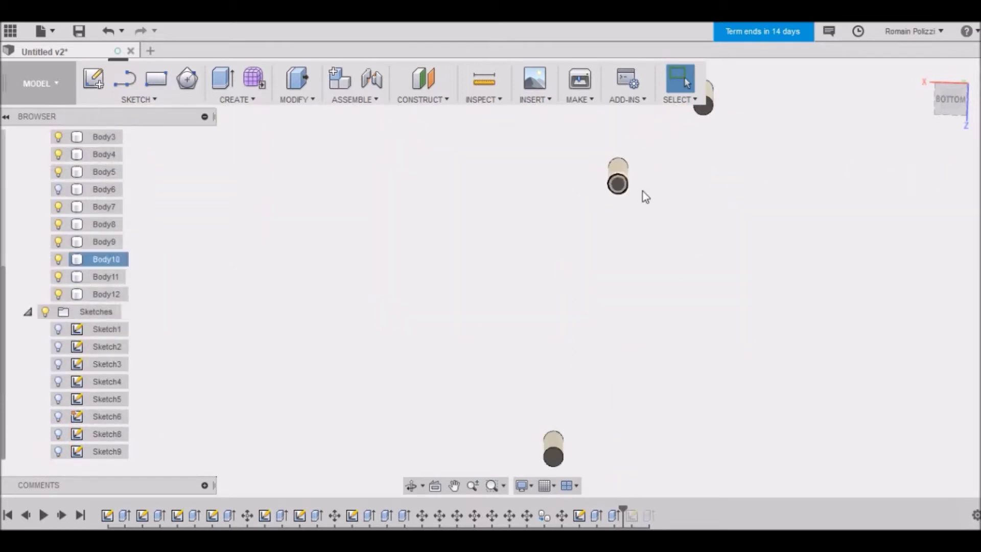
left_click(619, 185)
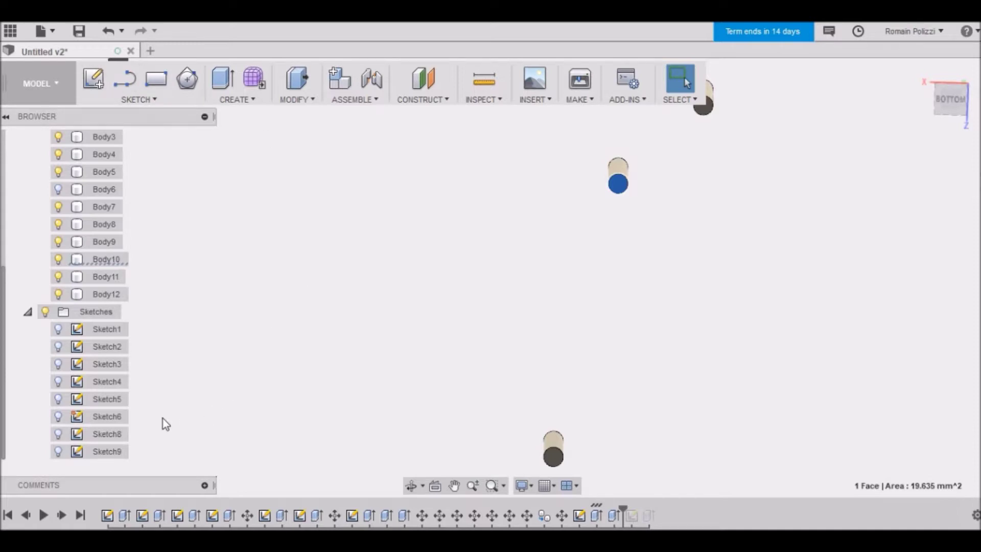
scroll(721, 280, "down", 3)
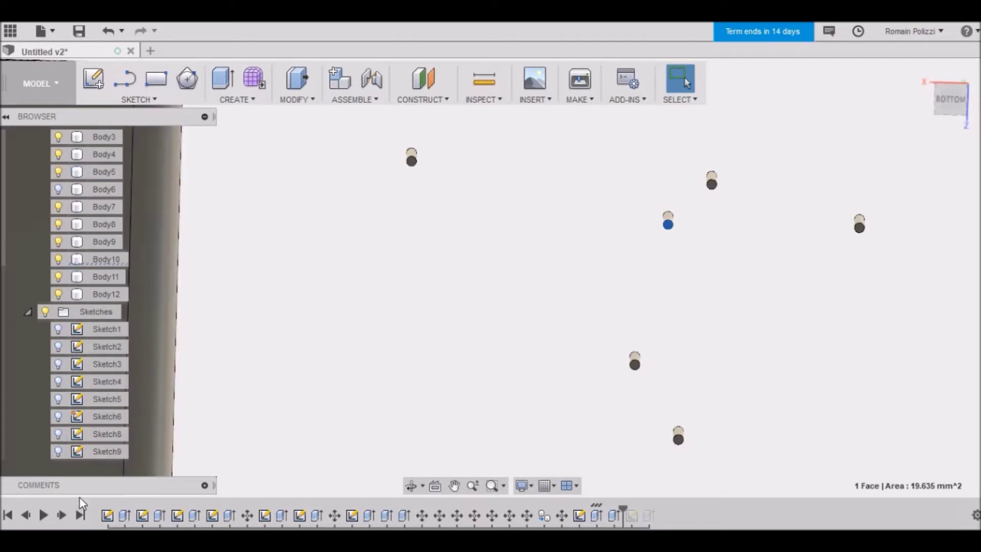
Roll the timeline forward one feature, show Sketch10 and inspect its brace lines connecting the pin centres.
left_click(69, 514)
left_click(53, 452)
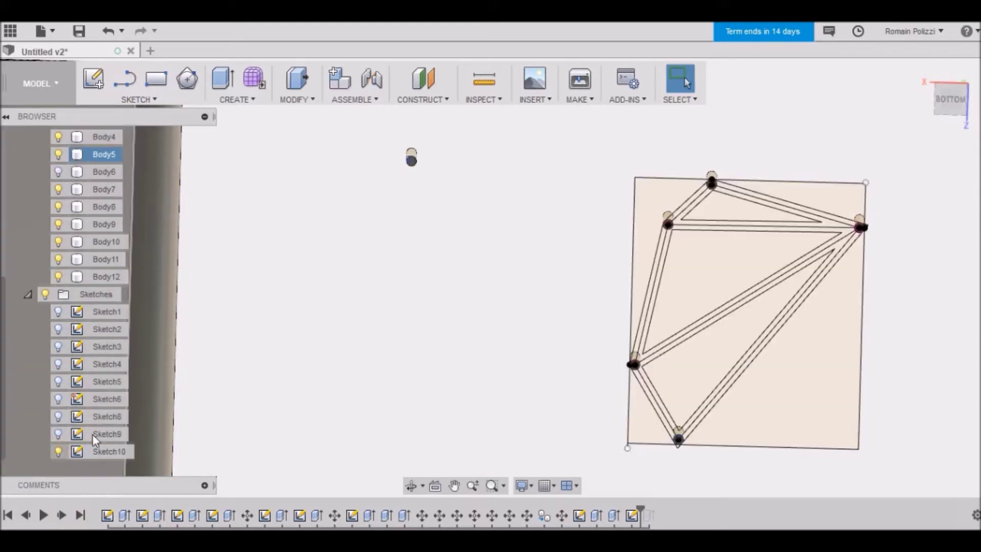
key("Escape")
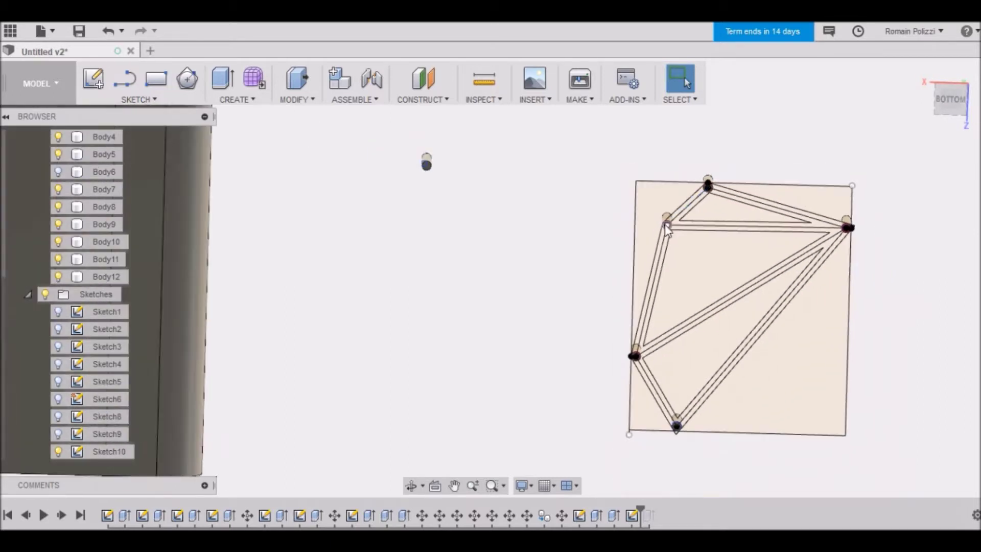
scroll(667, 225, "up", 5)
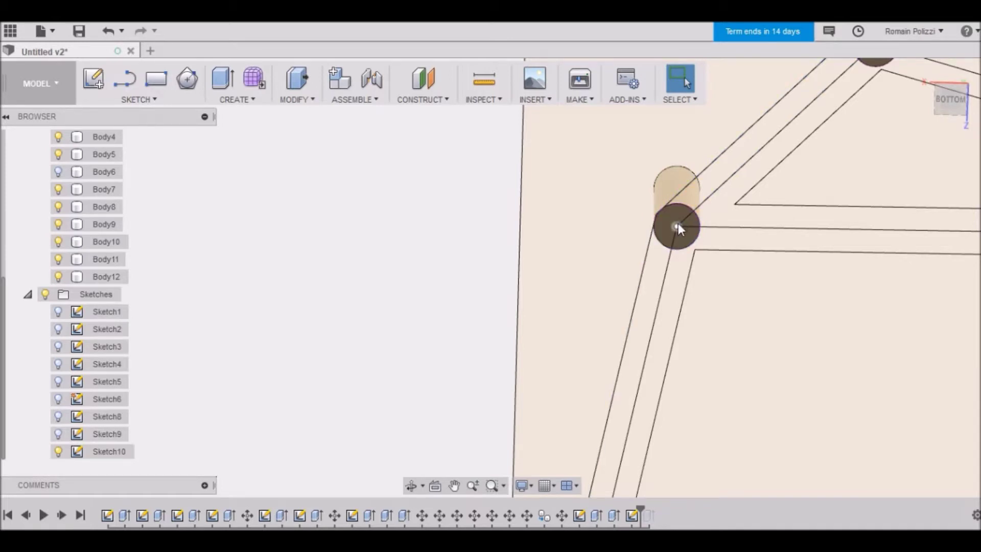
scroll(678, 225, "down", 5)
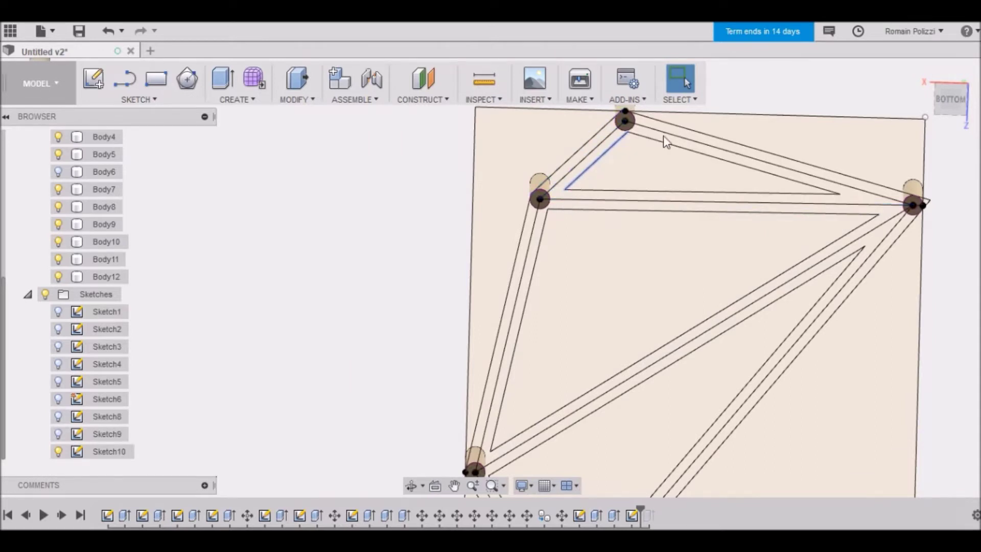
middle_click_drag(788, 342, 782, 241)
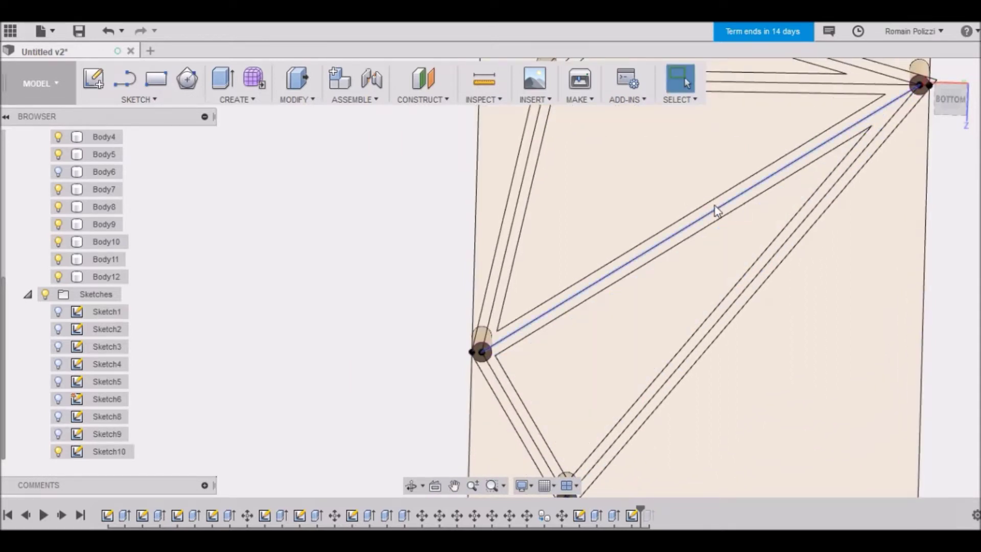
Examine the parallel brace outlines of Sketch10 around the pin centres and look up the Offset command among the sketch tools.
middle_click_drag(864, 204, 775, 307)
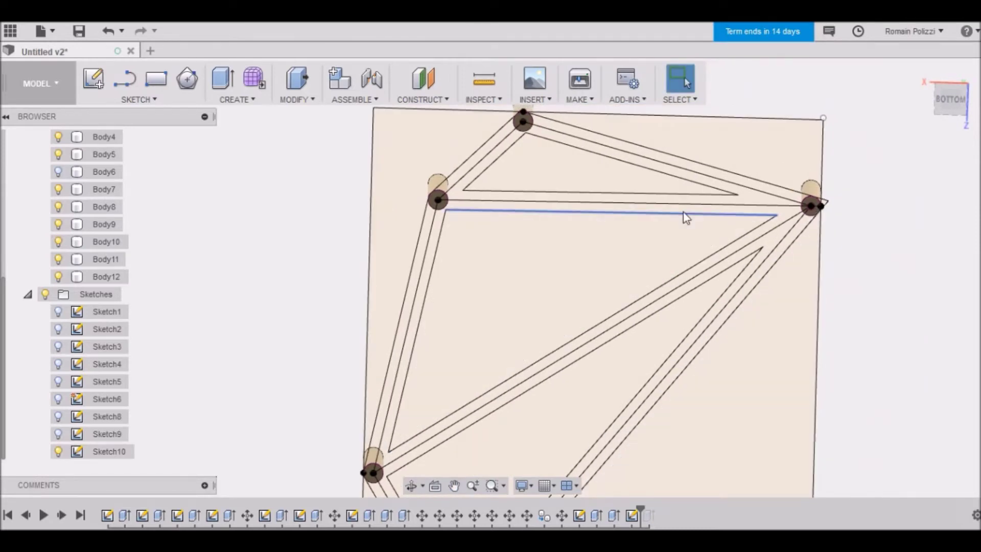
scroll(683, 210, "down", 3)
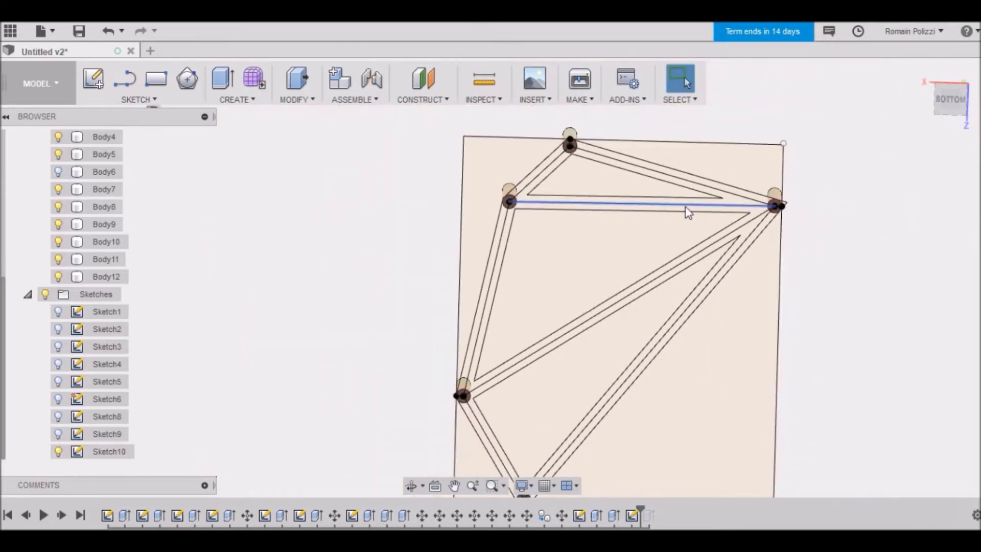
scroll(686, 207, "down", 2)
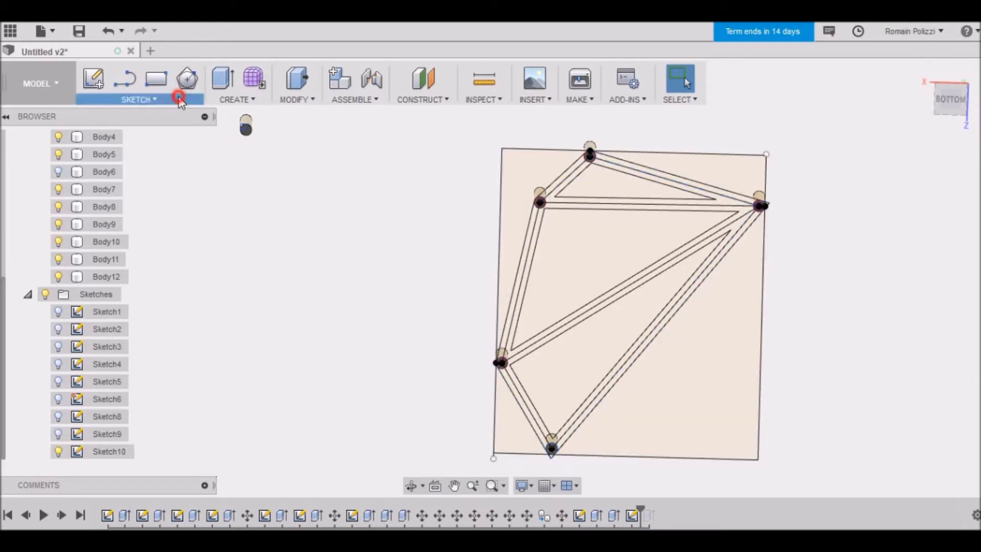
left_click(139, 99)
left_click(136, 413)
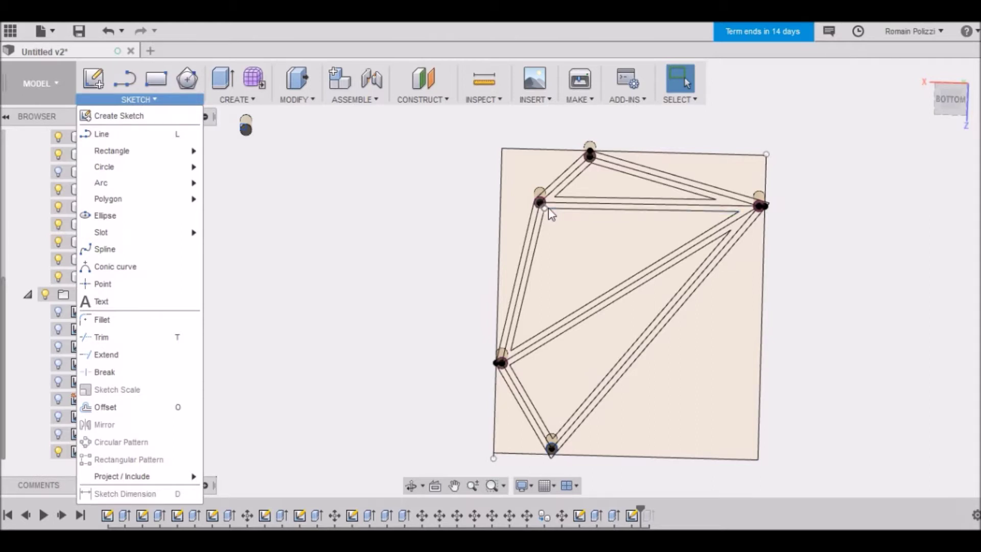
scroll(547, 208, "up", 5)
scroll(520, 214, "up", 2)
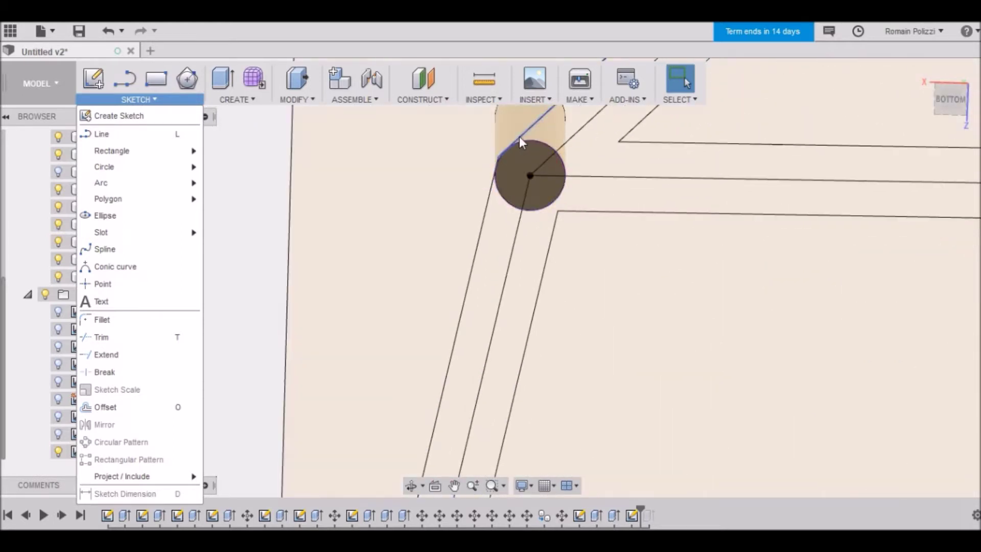
scroll(539, 179, "down", 4)
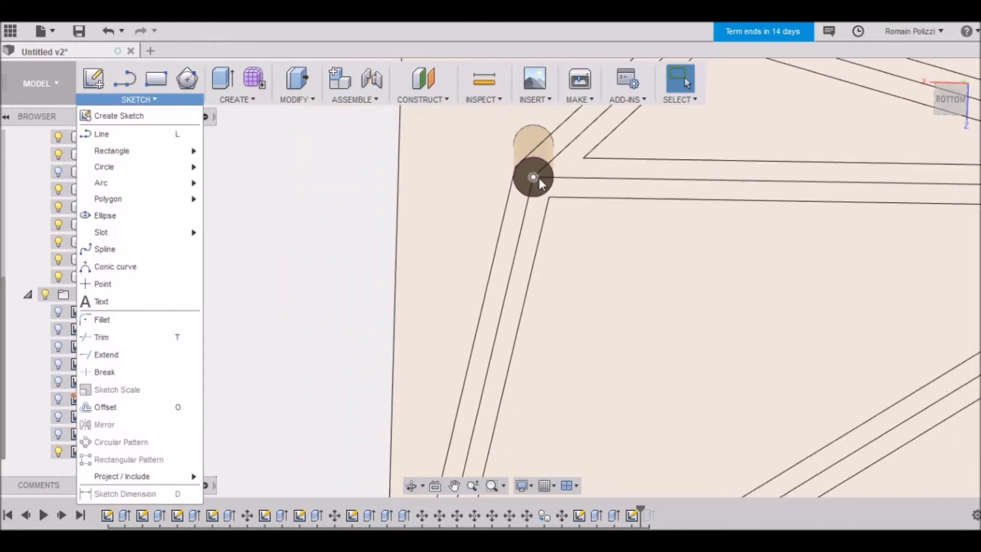
scroll(541, 189, "down", 4)
scroll(546, 200, "up", 2)
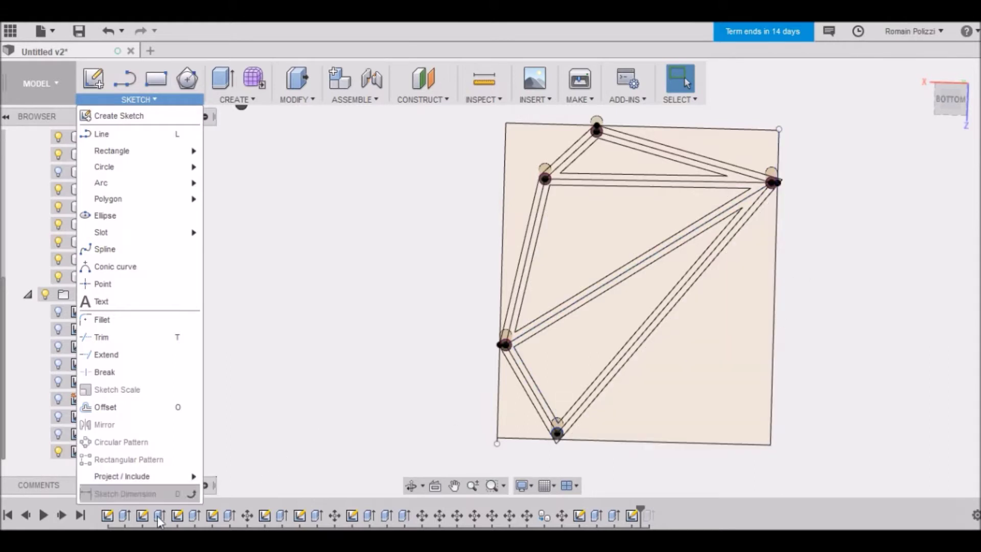
Roll the timeline forward through the final extrusion to produce the solid braces joining the pins, and hide Sketch10.
left_click(60, 517)
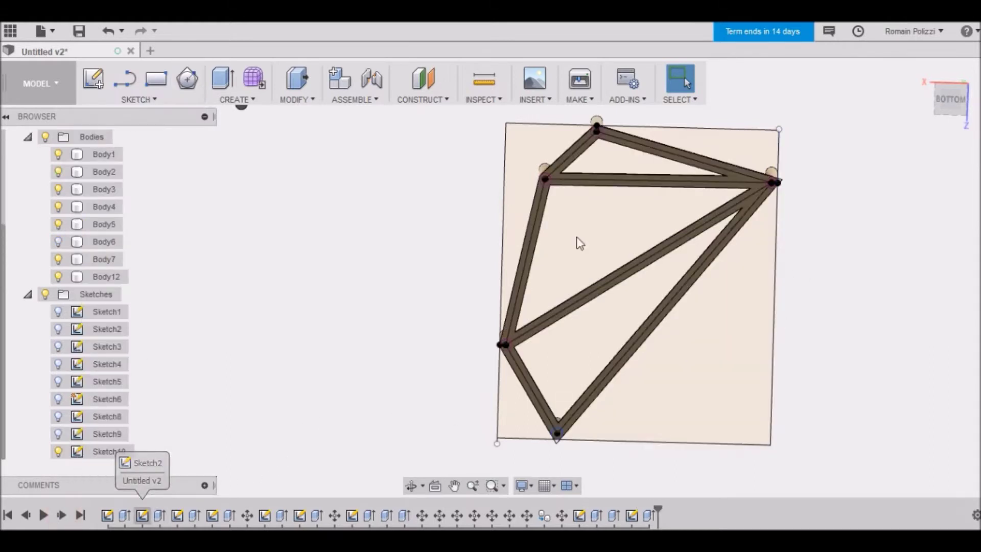
left_click(950, 99)
left_click_drag(932, 129, 827, 183)
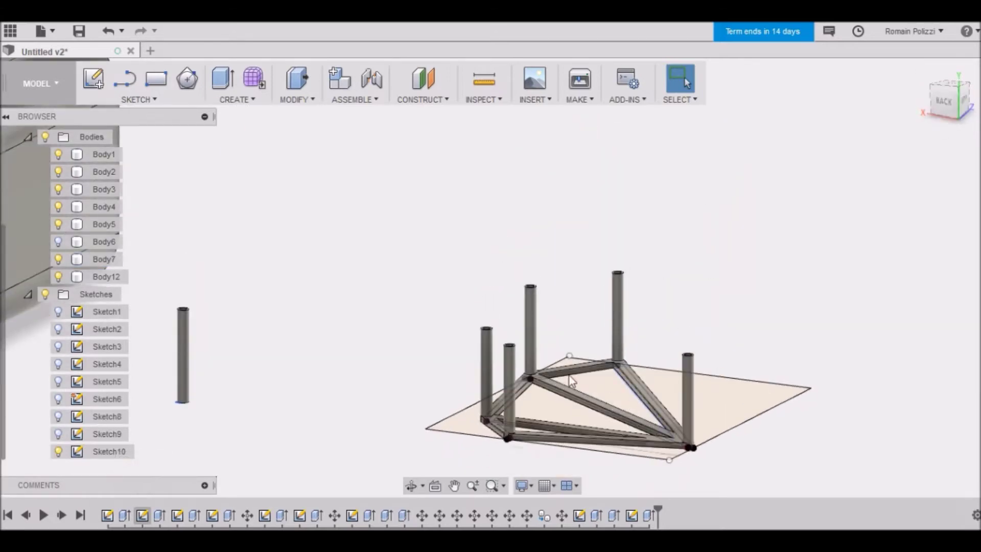
left_click(57, 452)
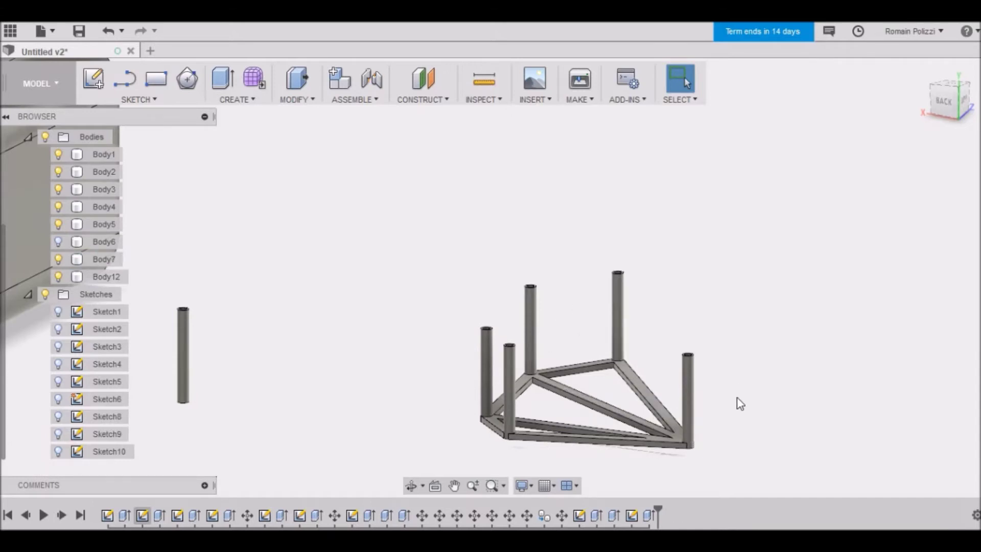
Examine the finished brace frame (Body7) and the separate Body12 pin from several sides, including the joints between pins and braces.
left_click(957, 107)
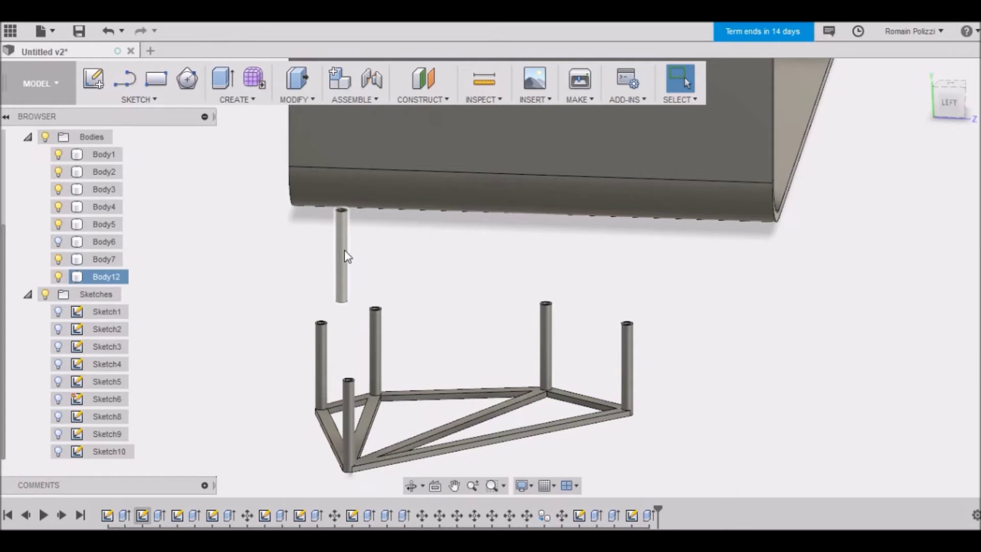
mouse_move(940, 101)
left_mouse_down()
mouse_move(804, 115)
mouse_move(773, 241)
mouse_move(770, 191)
left_mouse_up()
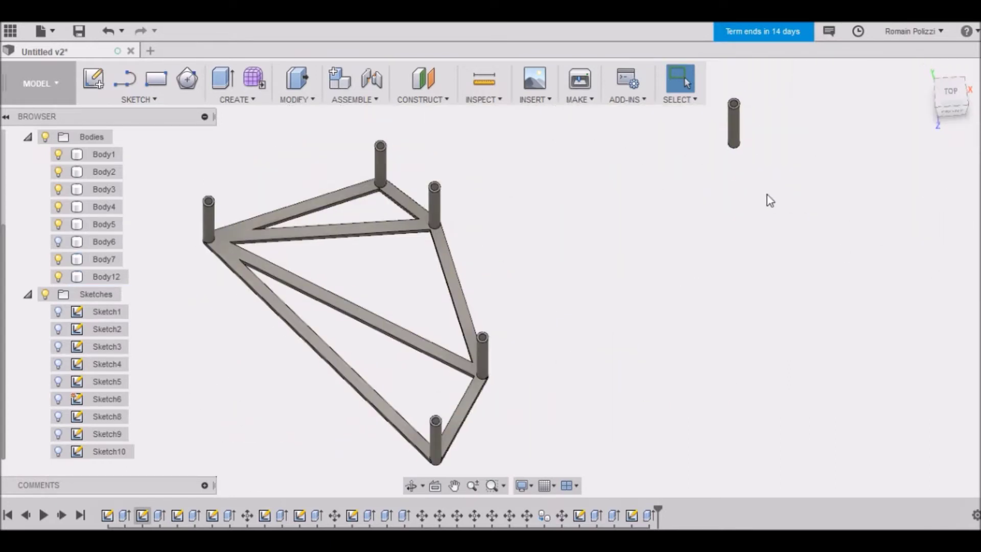
scroll(772, 197, "down", 3)
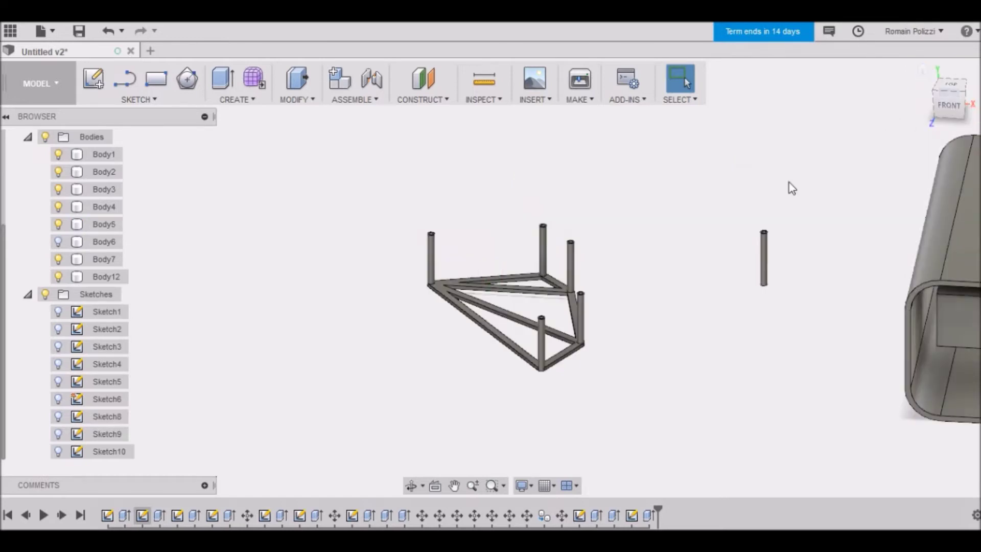
left_click(531, 302)
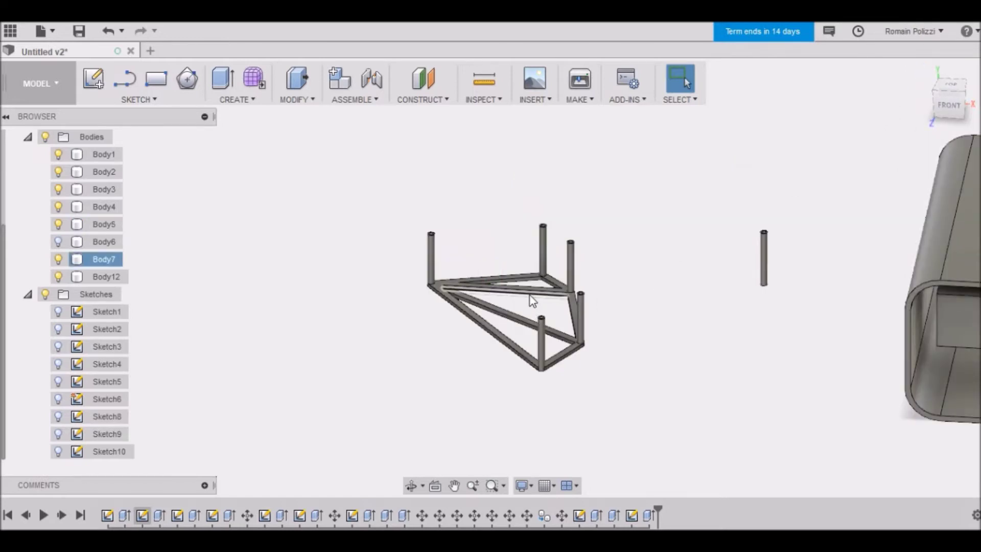
left_click(616, 262)
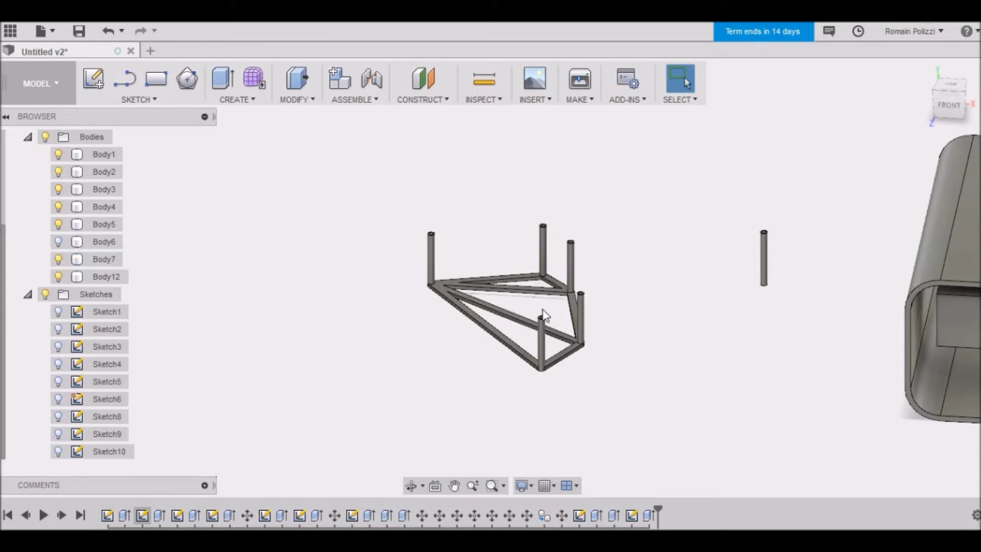
scroll(557, 308, "down", 2)
scroll(554, 310, "up", 6)
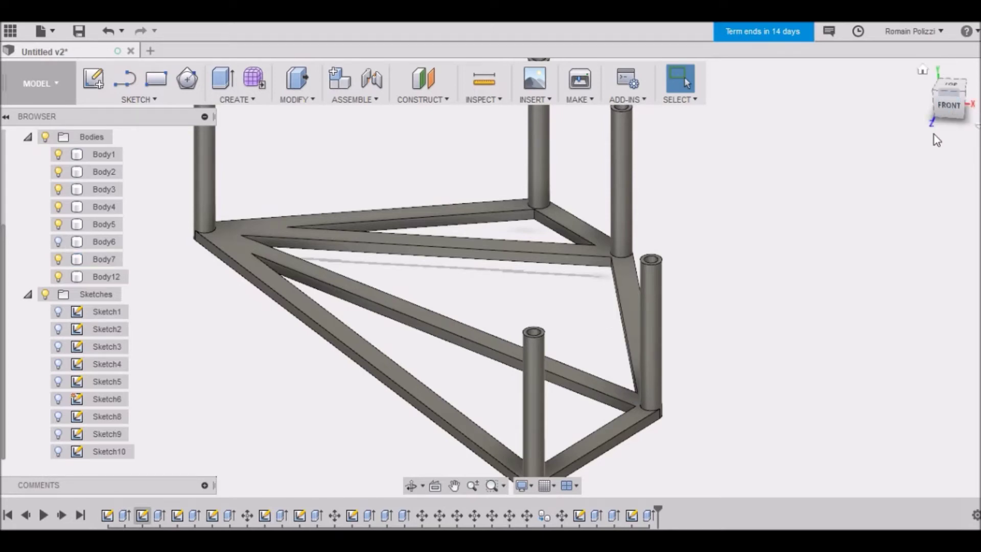
left_click_drag(943, 109, 969, 113)
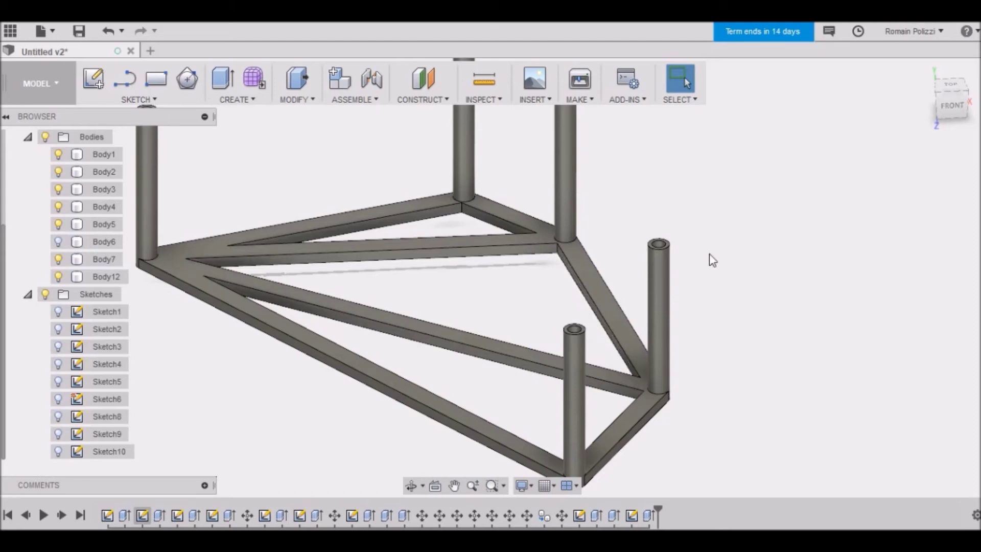
scroll(710, 265, "down", 5)
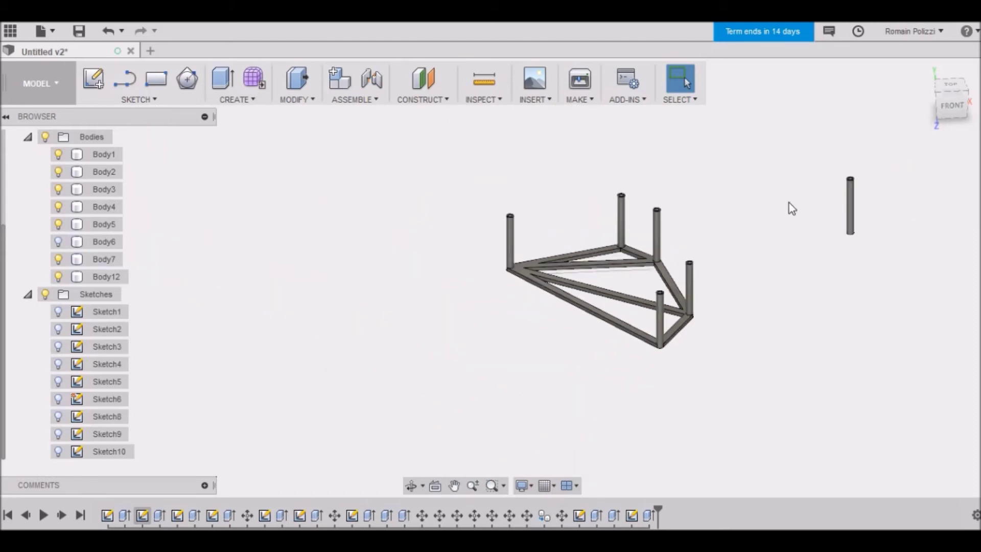
mouse_move(926, 122)
left_mouse_down()
mouse_move(922, 105)
mouse_move(958, 105)
left_mouse_up()
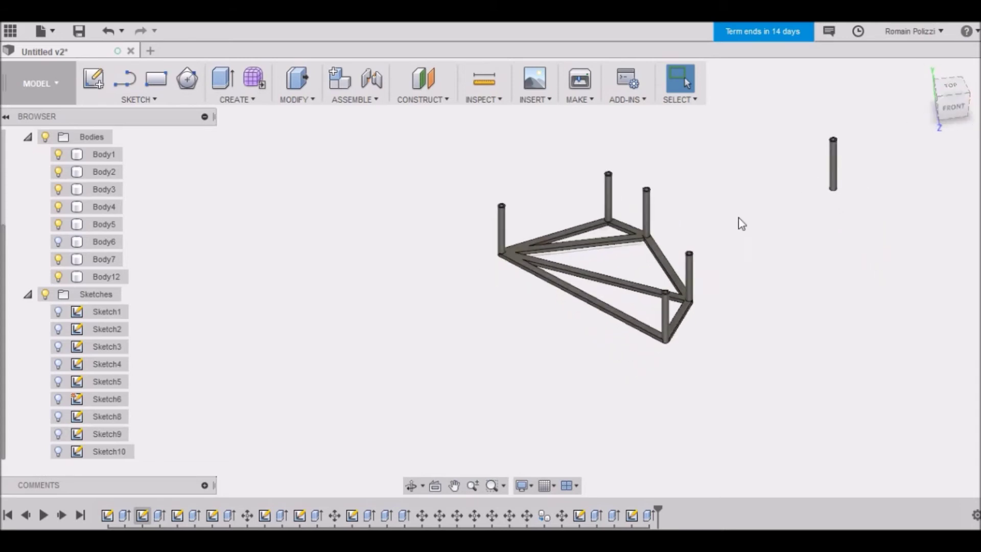
left_click(667, 261)
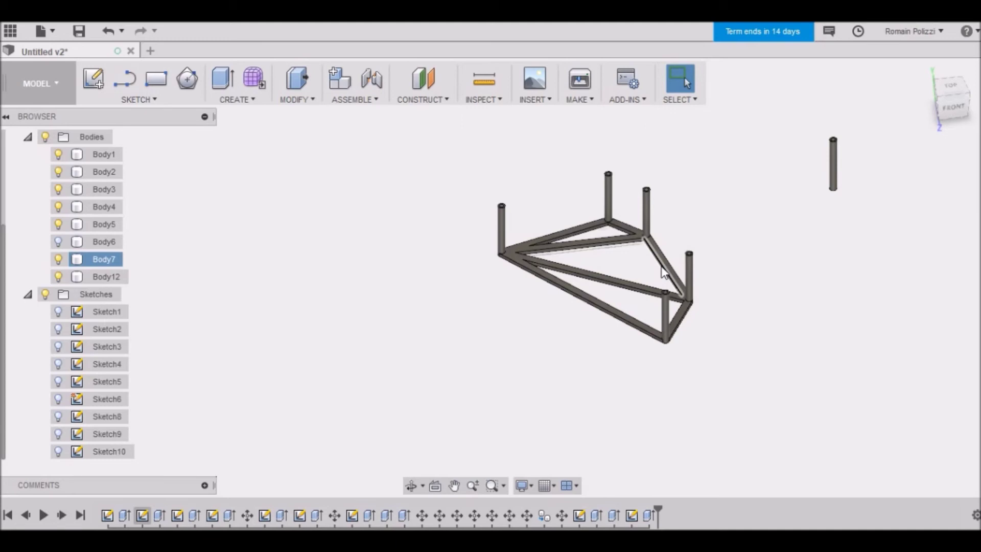
left_click_drag(954, 109, 933, 116)
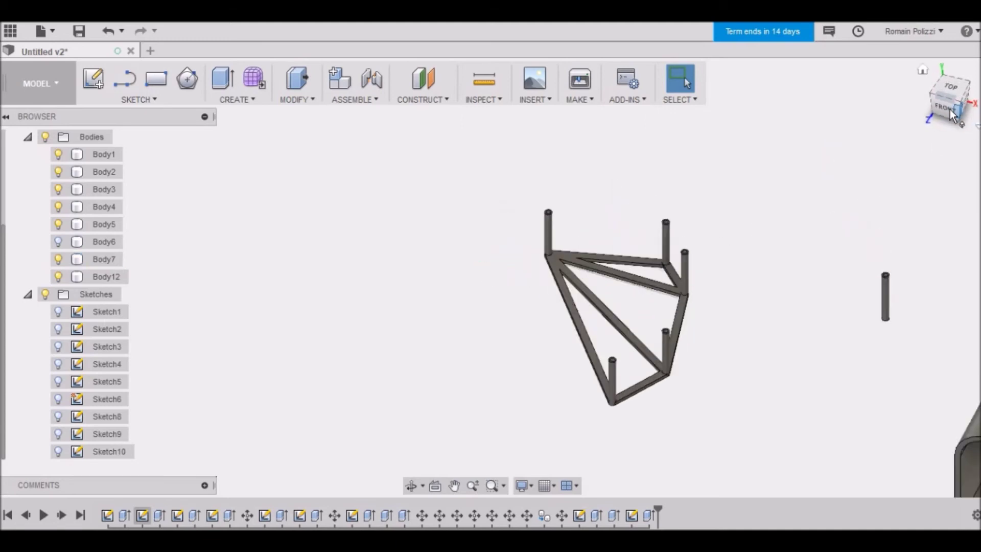
left_click_drag(946, 119, 966, 108)
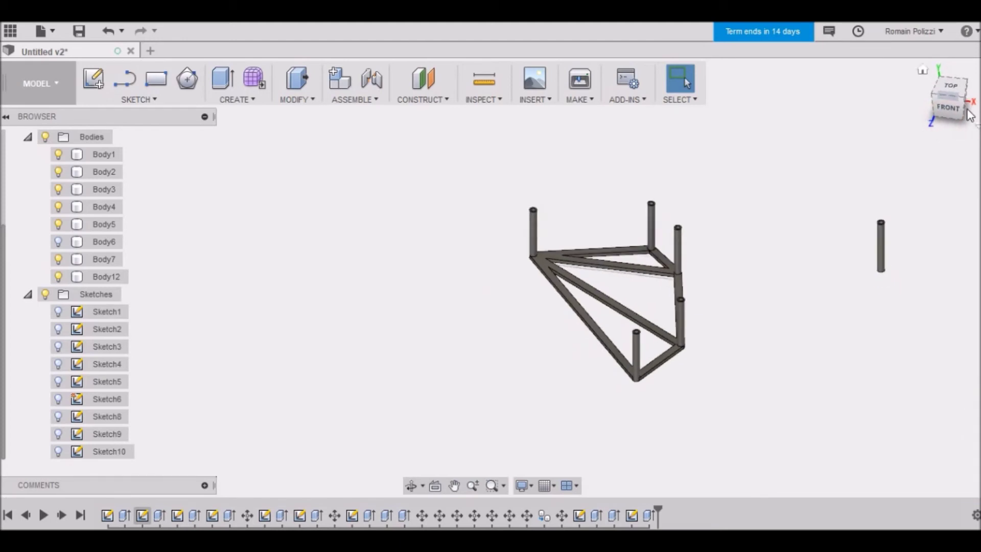